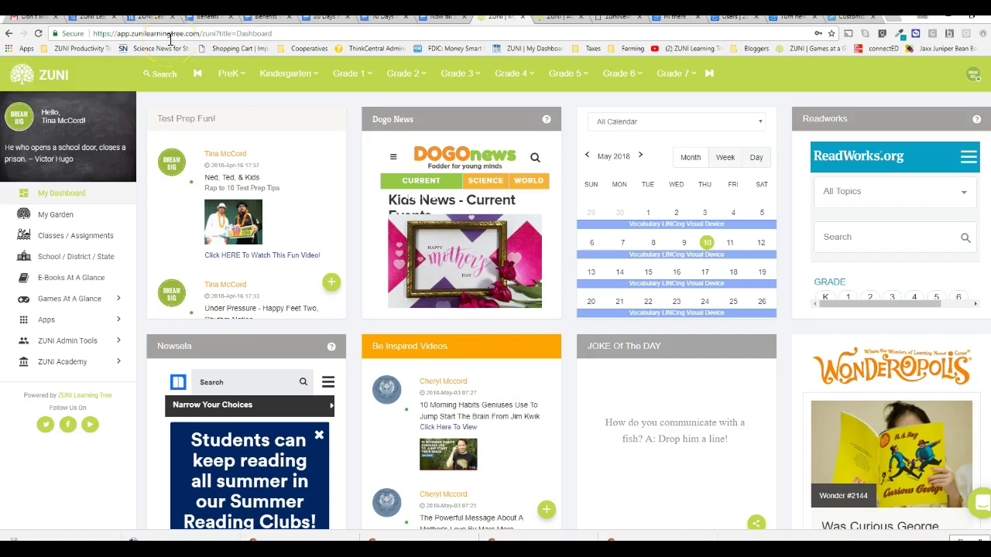
Step: Copy the ZUNI Learning Tree dashboard URL from the browser address bar
{"action": "left_click", "coordinate": [116, 33]}
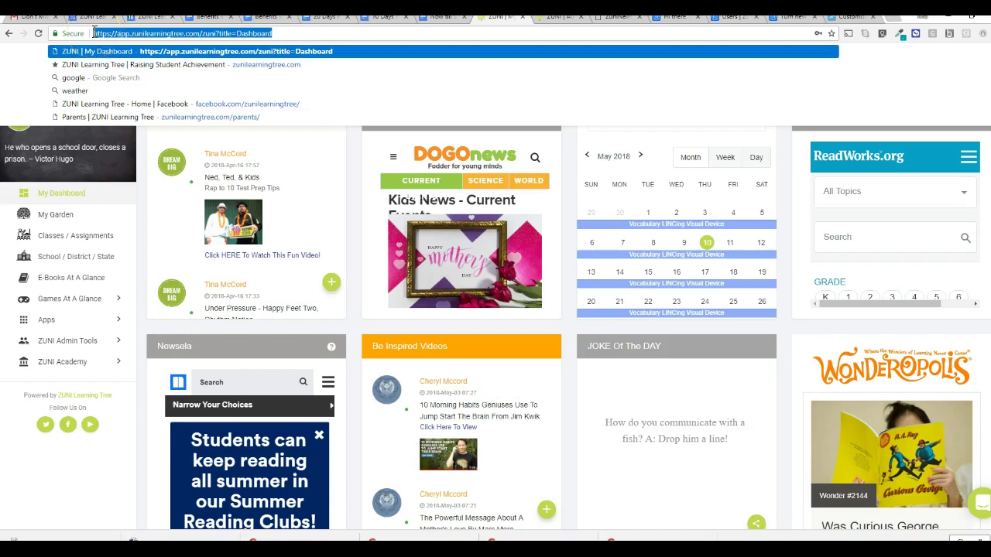
{"action": "right_click", "coordinate": [104, 33]}
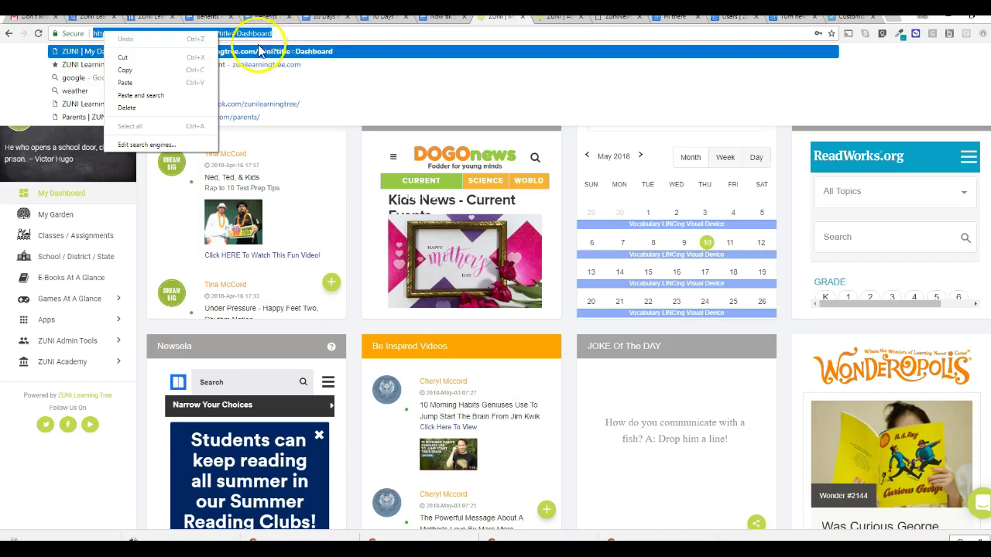
{"action": "left_click", "coordinate": [139, 69]}
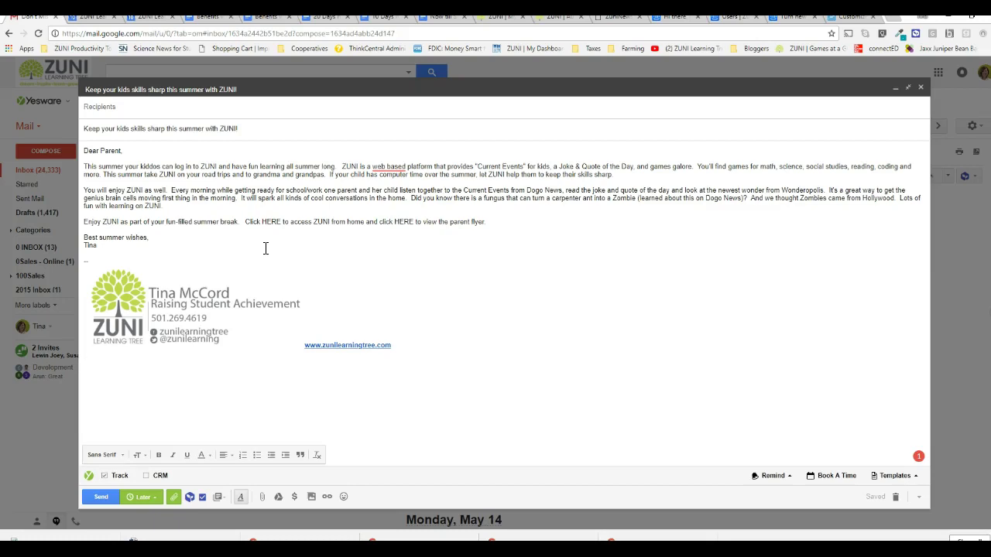
Step: Hyperlink the first 'HERE' in the closing paragraph to the copied ZUNI dashboard URL
{"action": "double_click", "coordinate": [272, 222]}
{"action": "left_click_drag", "start_coordinate": [277, 222], "coordinate": [263, 222]}
{"action": "left_click", "coordinate": [326, 497]}
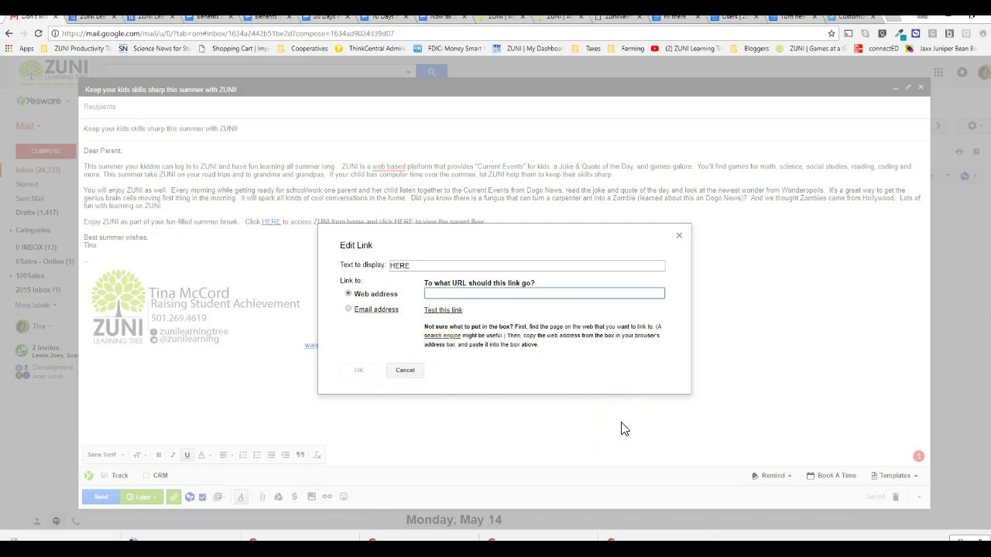
{"action": "right_click", "coordinate": [438, 297]}
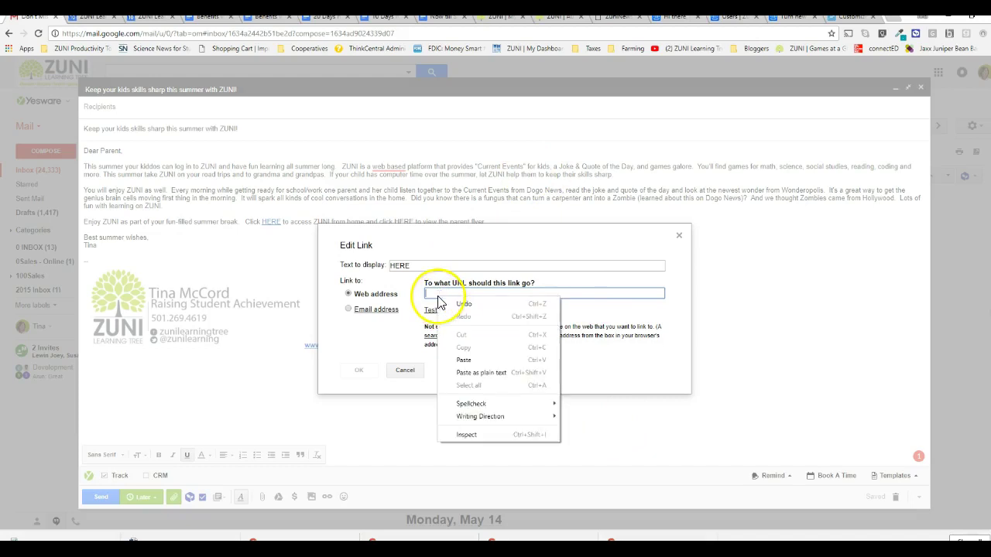
{"action": "left_click", "coordinate": [468, 360]}
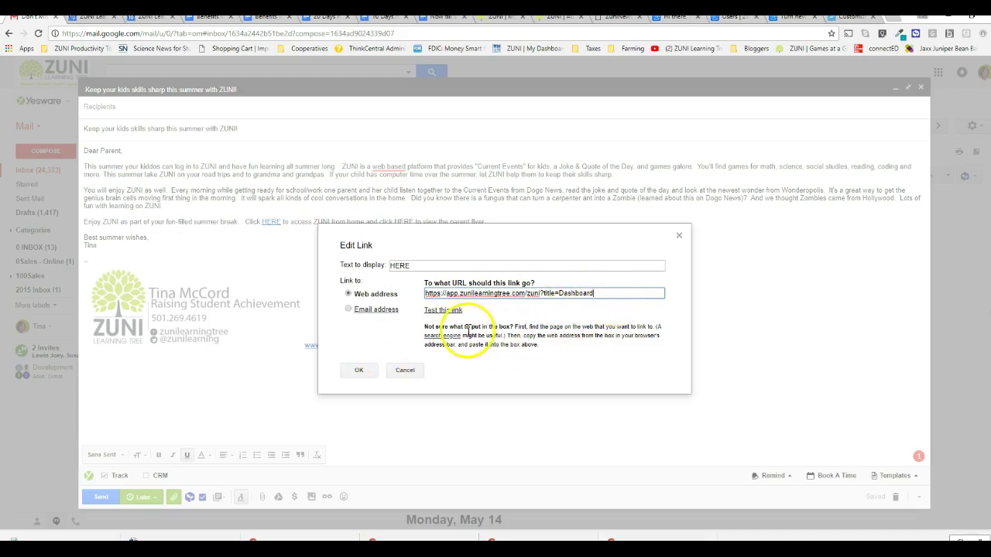
{"action": "left_click", "coordinate": [358, 375]}
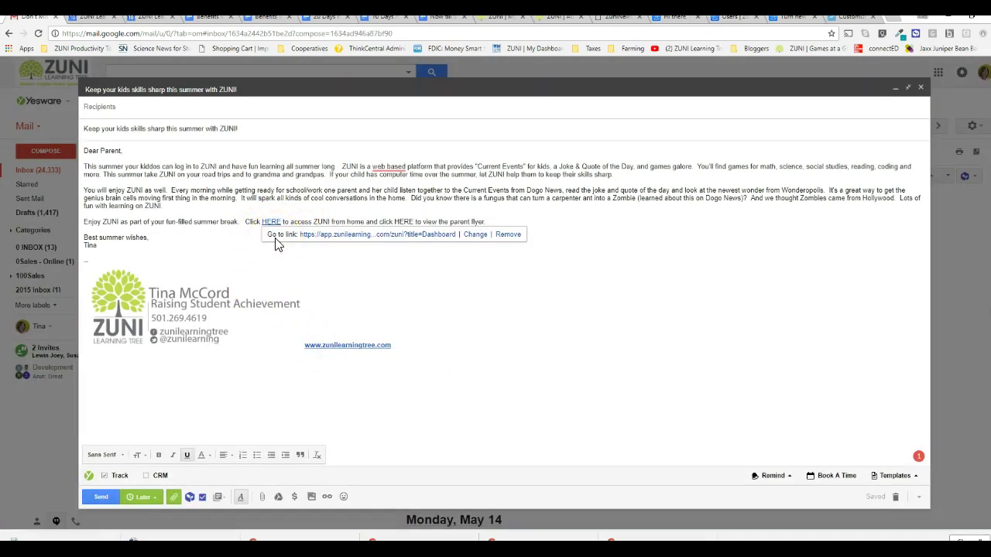
{"action": "left_click", "coordinate": [277, 244]}
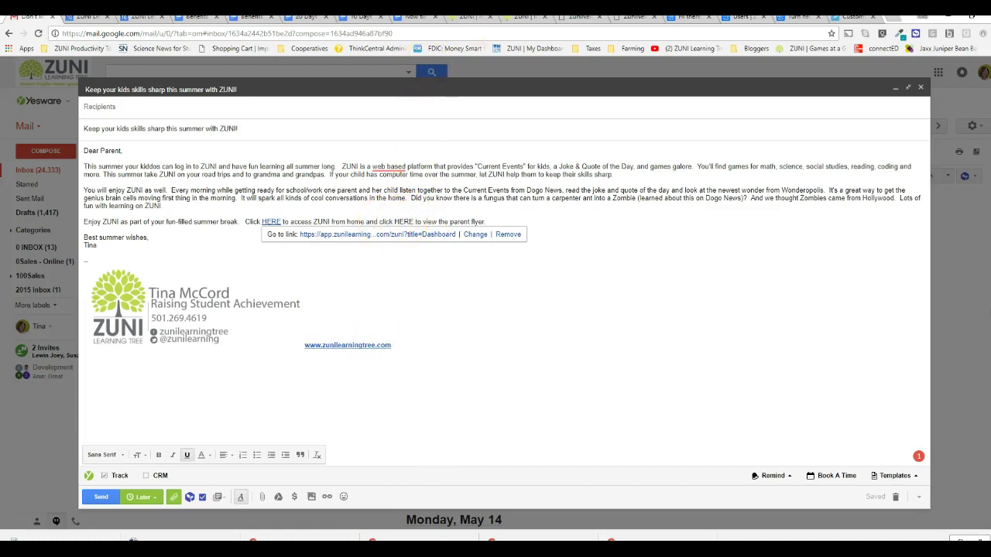
Step: Copy the ZuniNewsletterFinal21.pdf flyer address and go back to the Gmail draft
{"action": "left_click", "coordinate": [468, 18]}
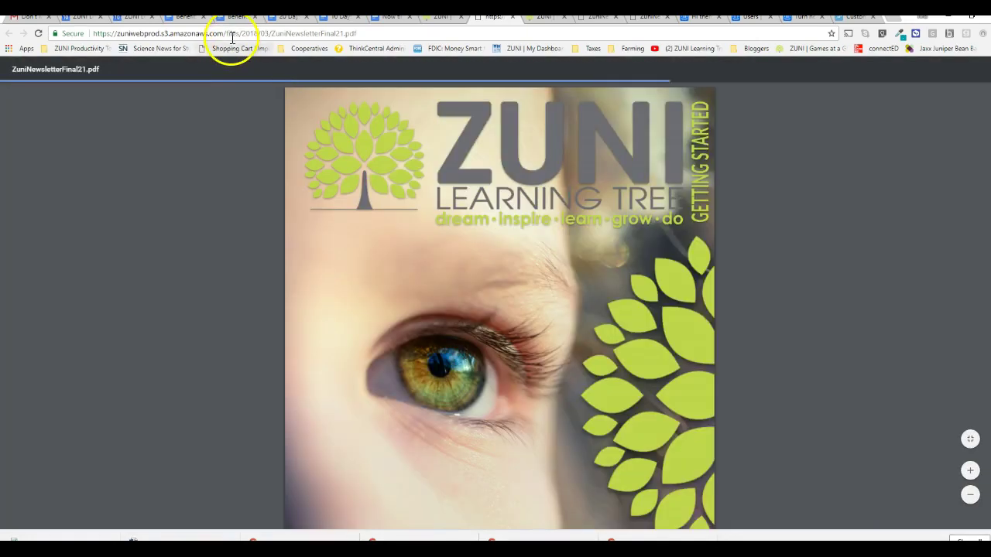
{"action": "left_click", "coordinate": [232, 34]}
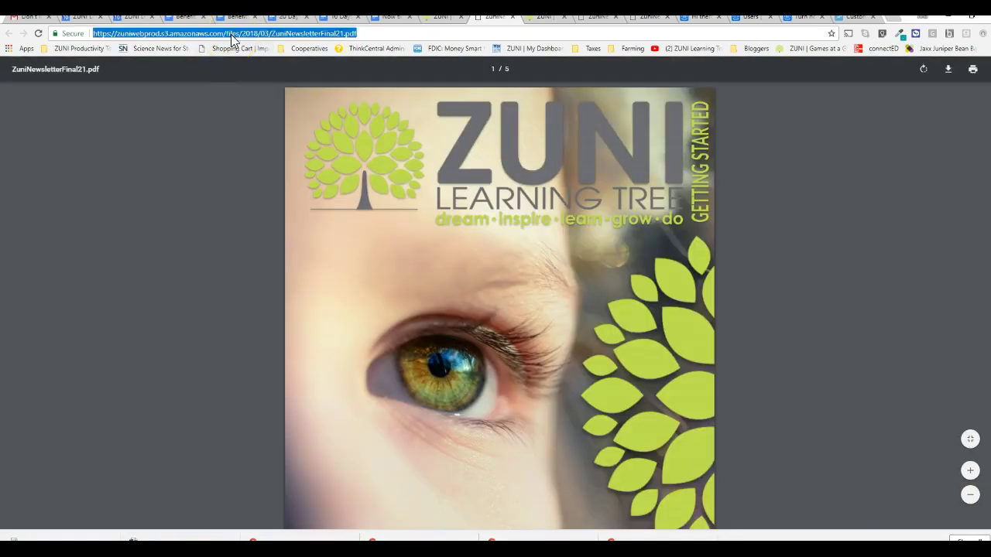
{"action": "right_click", "coordinate": [232, 35]}
{"action": "left_click", "coordinate": [251, 72]}
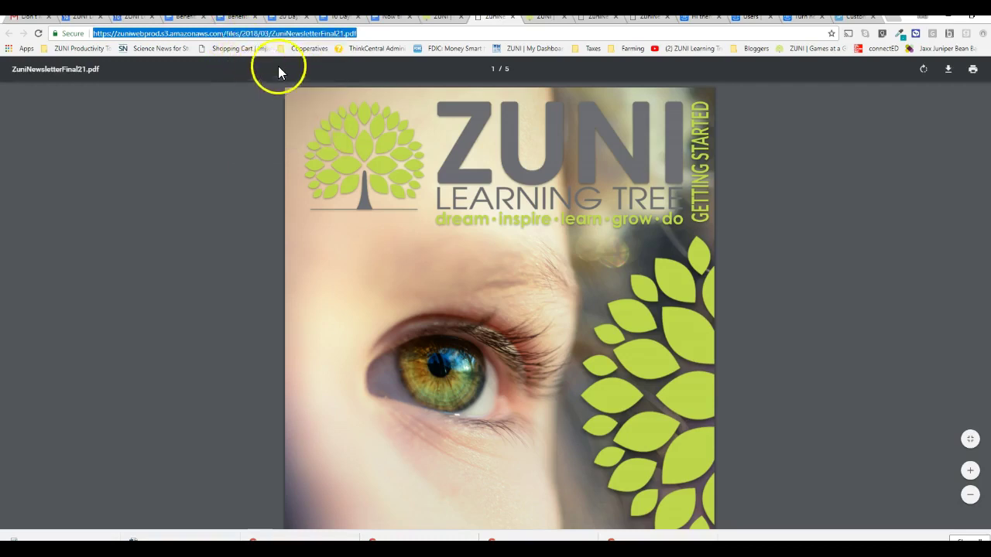
{"action": "left_click", "coordinate": [28, 17]}
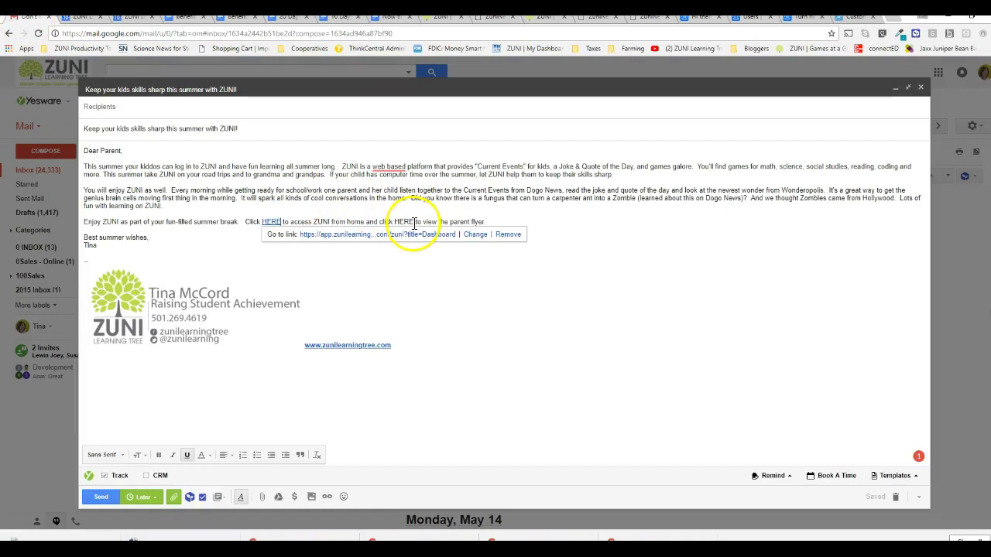
Step: Hyperlink the second 'HERE', about the parent flyer, to the copied ZuniNewsletterFinal21.pdf URL
{"action": "double_click", "coordinate": [396, 222]}
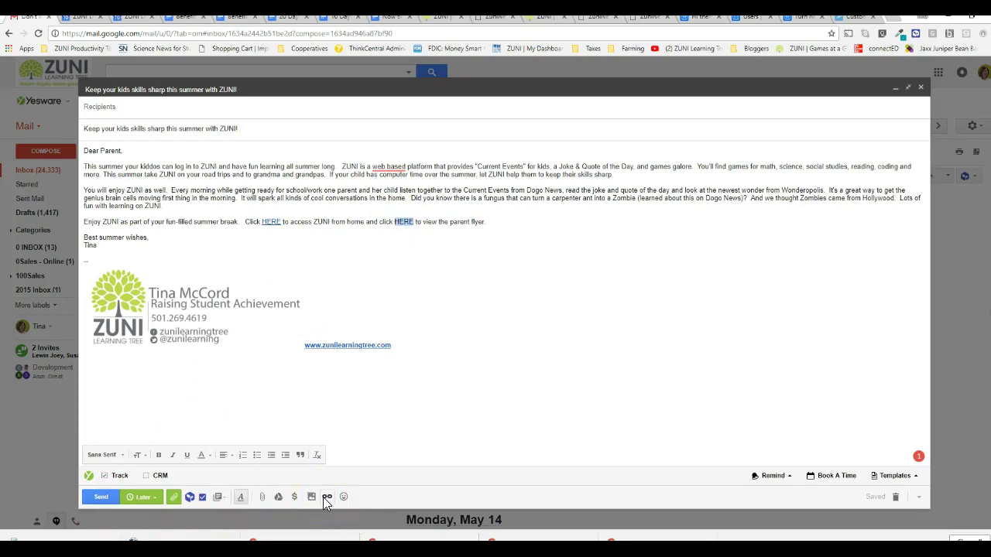
{"action": "left_click", "coordinate": [325, 497]}
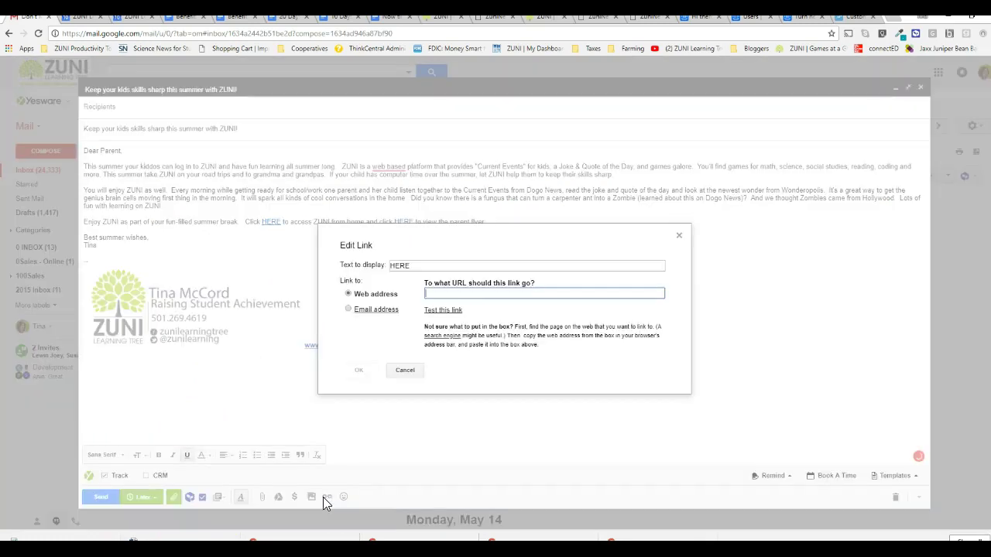
{"action": "right_click", "coordinate": [438, 295]}
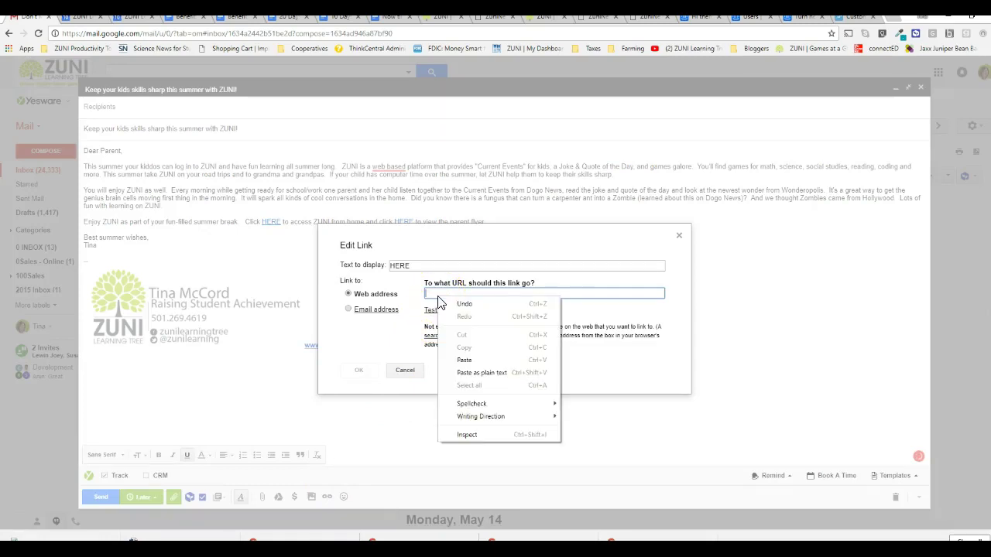
{"action": "left_click", "coordinate": [465, 360]}
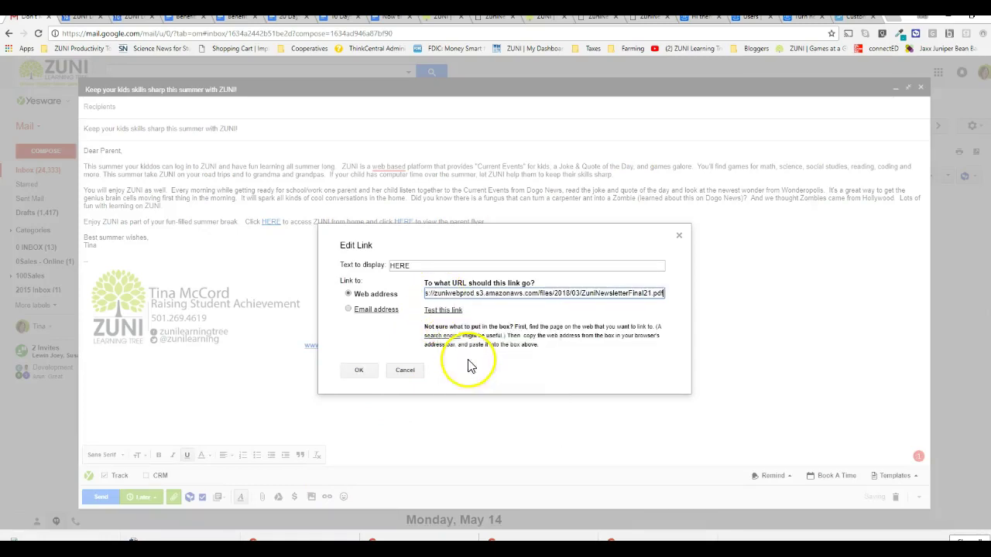
{"action": "left_click", "coordinate": [359, 371]}
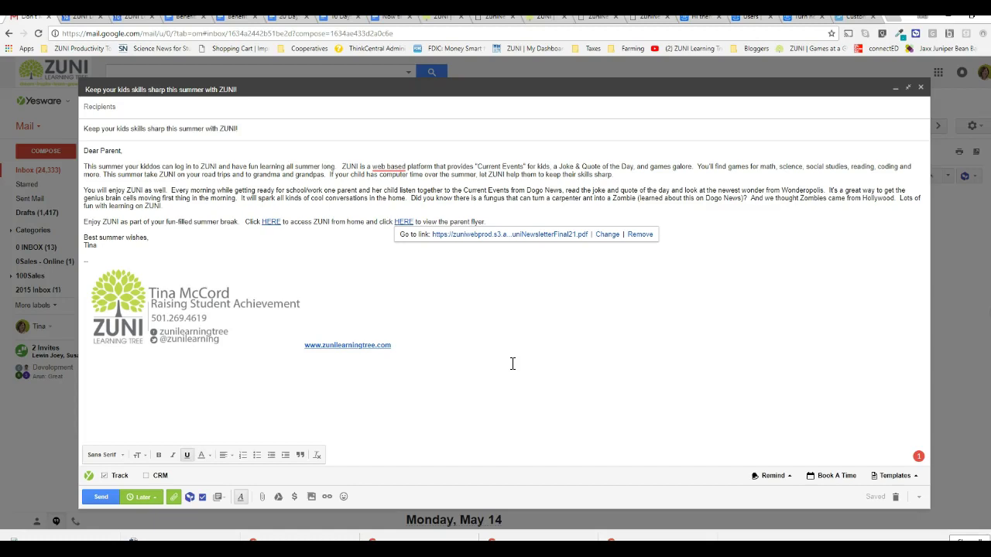
{"action": "left_click", "coordinate": [539, 341]}
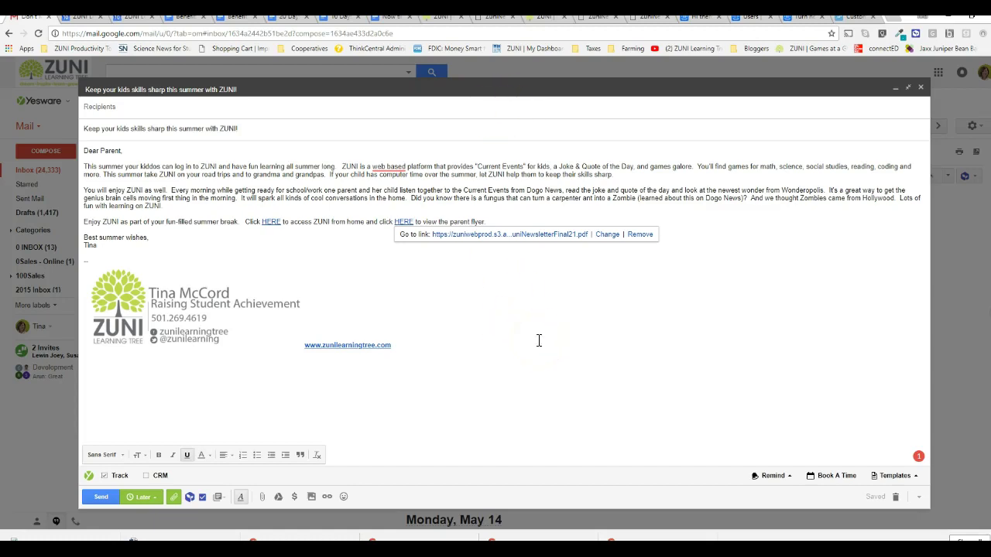